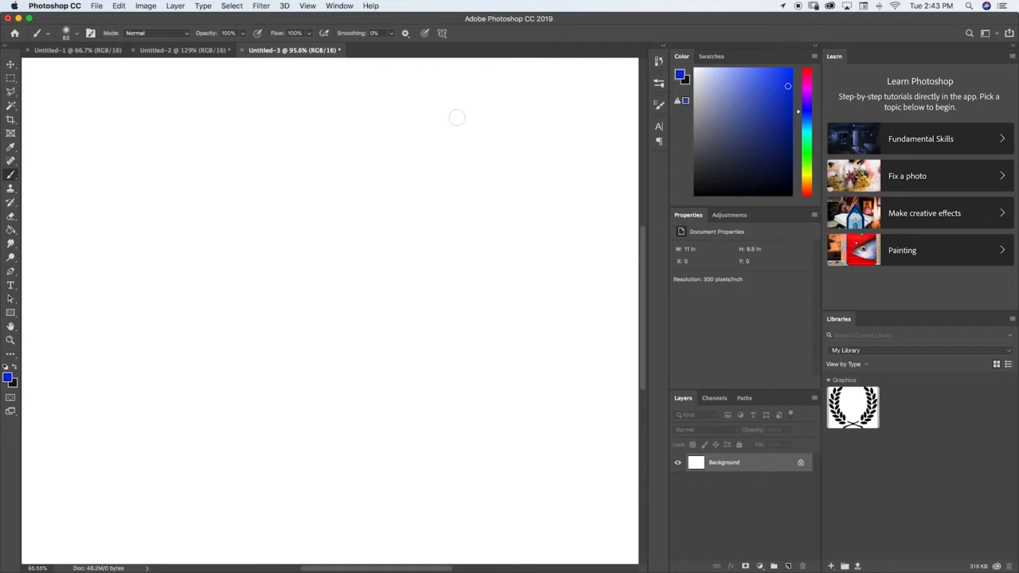
Set the soft round brush size to 36 px and paint a looping blue scribble on the blank canvas.
{"action": "scroll", "coordinate": [456, 117], "scroll_direction": "up", "scroll_amount": 5}
{"action": "left_click", "coordinate": [658, 105]}
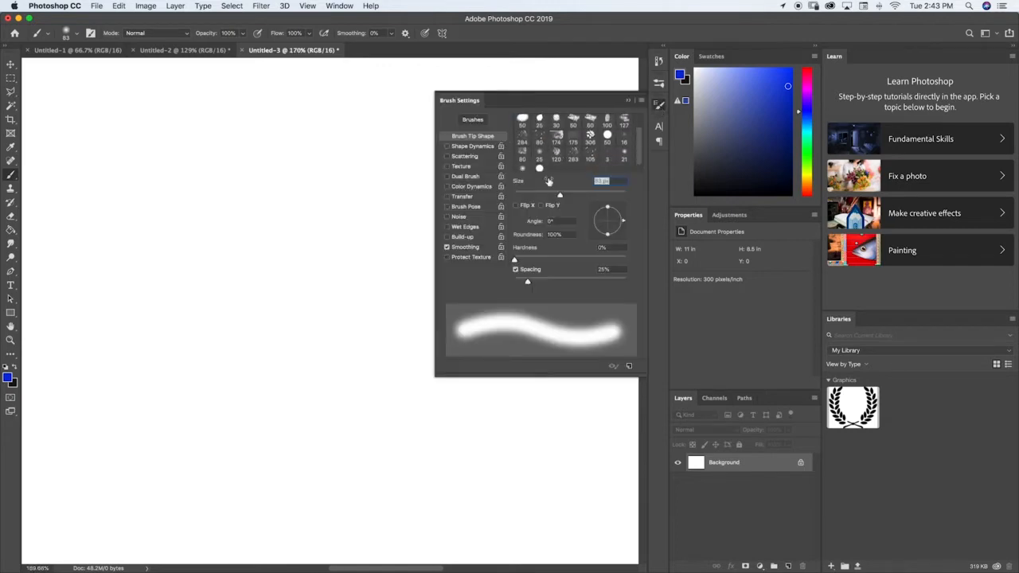
{"action": "mouse_move", "coordinate": [564, 196]}
{"action": "left_mouse_down"}
{"action": "mouse_move", "coordinate": [547, 197]}
{"action": "mouse_move", "coordinate": [587, 195]}
{"action": "mouse_move", "coordinate": [528, 197]}
{"action": "mouse_move", "coordinate": [603, 193]}
{"action": "mouse_move", "coordinate": [534, 196]}
{"action": "left_mouse_up"}
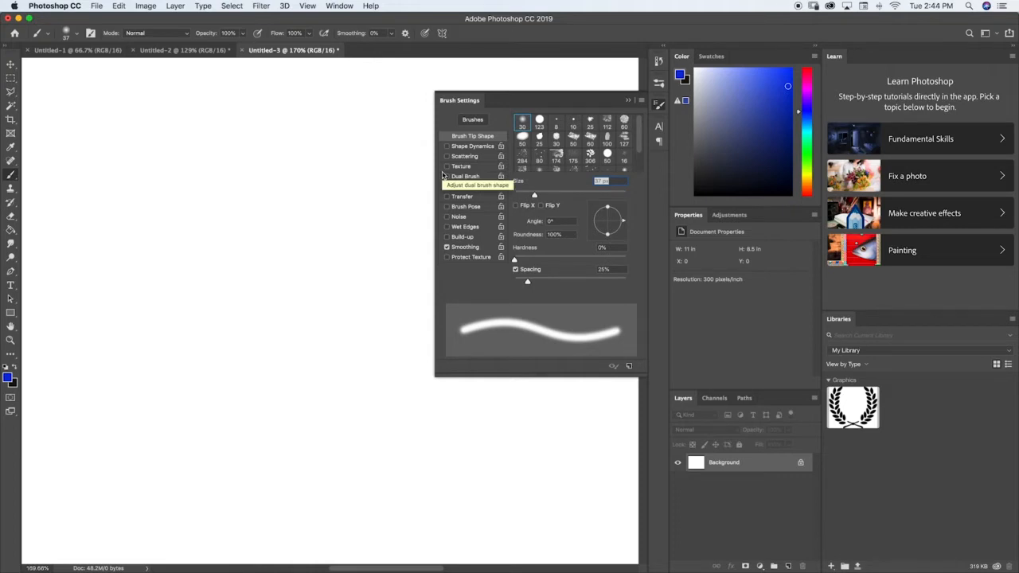
{"action": "left_click_drag", "start_coordinate": [540, 197], "coordinate": [533, 196]}
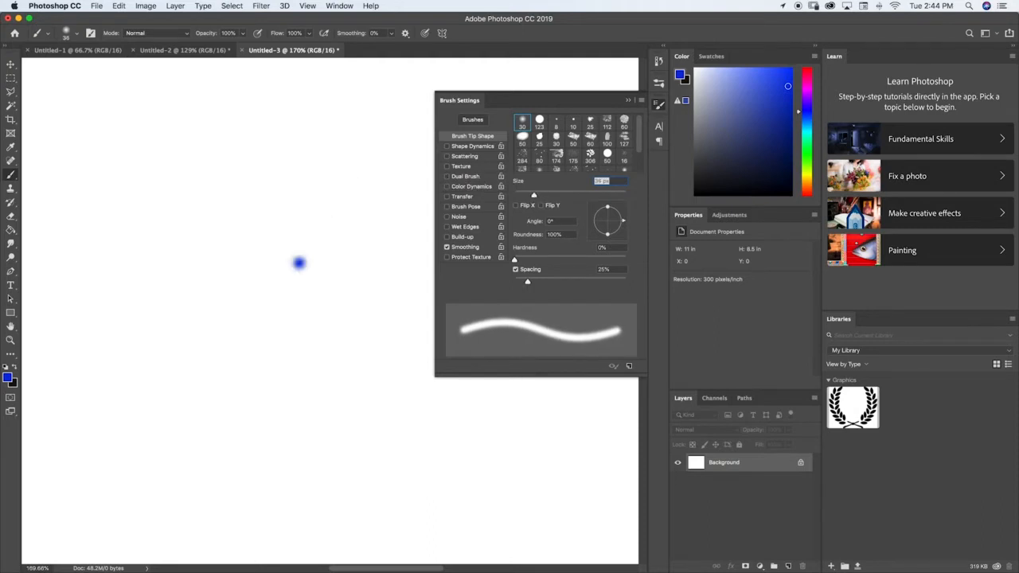
{"action": "mouse_move", "coordinate": [298, 263]}
{"action": "left_mouse_down"}
{"action": "mouse_move", "coordinate": [265, 261]}
{"action": "mouse_move", "coordinate": [281, 260]}
{"action": "mouse_move", "coordinate": [231, 323]}
{"action": "mouse_move", "coordinate": [254, 322]}
{"action": "mouse_move", "coordinate": [182, 344]}
{"action": "mouse_move", "coordinate": [214, 393]}
{"action": "mouse_move", "coordinate": [181, 374]}
{"action": "mouse_move", "coordinate": [232, 397]}
{"action": "mouse_move", "coordinate": [269, 350]}
{"action": "mouse_move", "coordinate": [164, 304]}
{"action": "mouse_move", "coordinate": [189, 293]}
{"action": "left_mouse_up"}
Set the brush size to 106 px and paint thick, soft blue strokes on both sides above the thin scribble.
{"action": "left_click_drag", "start_coordinate": [535, 195], "coordinate": [573, 196]}
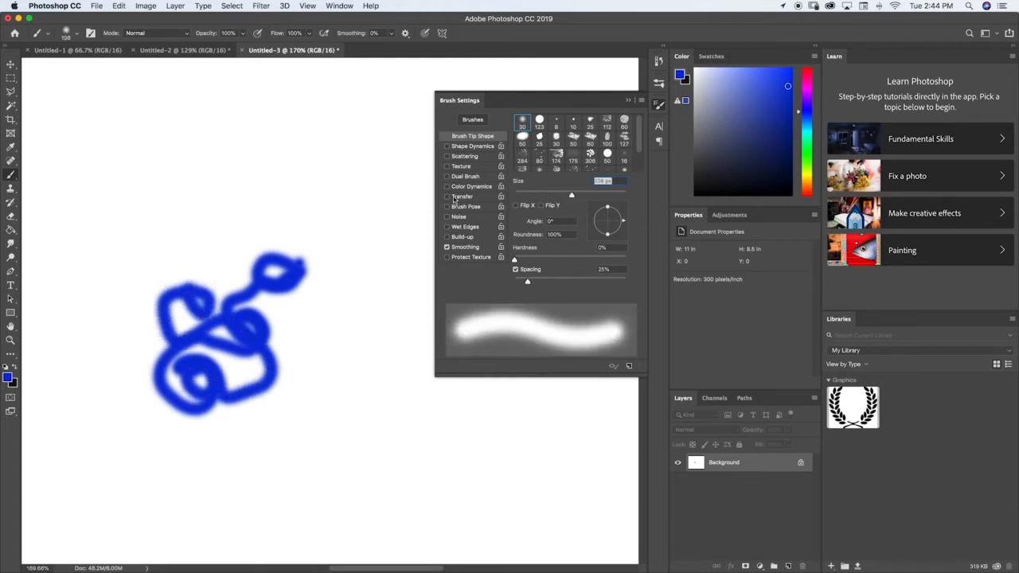
{"action": "mouse_move", "coordinate": [374, 195]}
{"action": "left_mouse_down"}
{"action": "mouse_move", "coordinate": [334, 239]}
{"action": "mouse_move", "coordinate": [374, 302]}
{"action": "mouse_move", "coordinate": [311, 374]}
{"action": "left_mouse_up"}
{"action": "left_click", "coordinate": [226, 213]}
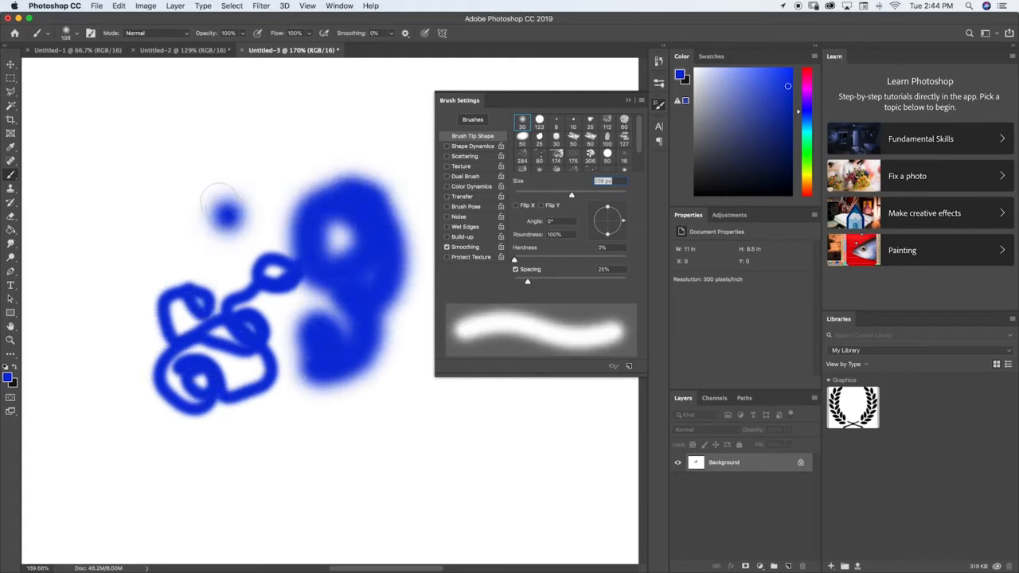
{"action": "mouse_move", "coordinate": [219, 197]}
{"action": "left_mouse_down"}
{"action": "mouse_move", "coordinate": [163, 259]}
{"action": "mouse_move", "coordinate": [191, 313]}
{"action": "mouse_move", "coordinate": [165, 243]}
{"action": "mouse_move", "coordinate": [159, 251]}
{"action": "mouse_move", "coordinate": [211, 263]}
{"action": "left_mouse_up"}
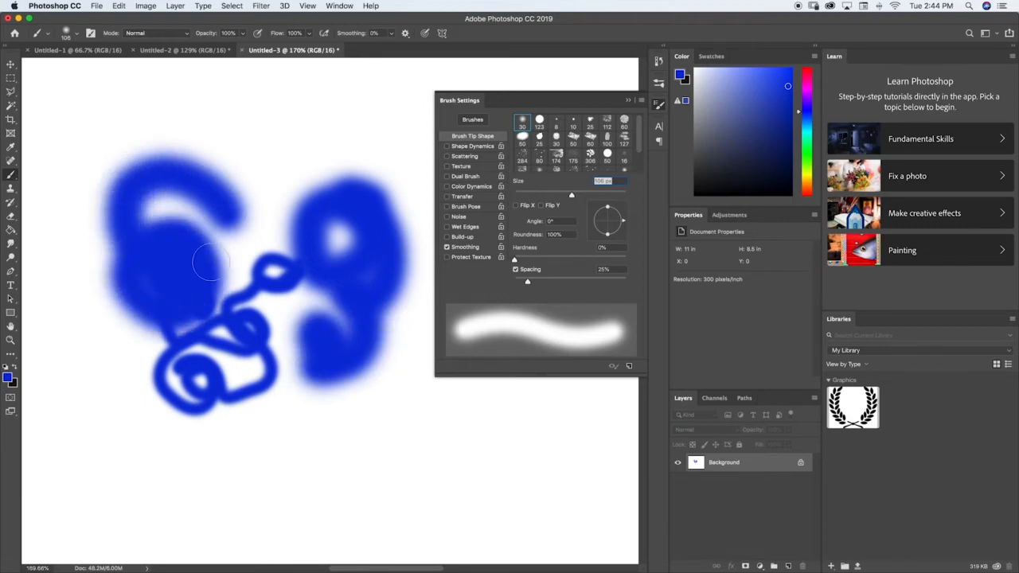
{"action": "scroll", "coordinate": [306, 240], "scroll_direction": "up", "scroll_amount": 5}
{"action": "scroll", "coordinate": [306, 241], "scroll_direction": "down", "scroll_amount": 2}
Choose the Hard Round Pressure Size brush and paint a swirling blue line, a dot and a tapering squiggle above the soft strokes.
{"action": "left_click", "coordinate": [658, 84]}
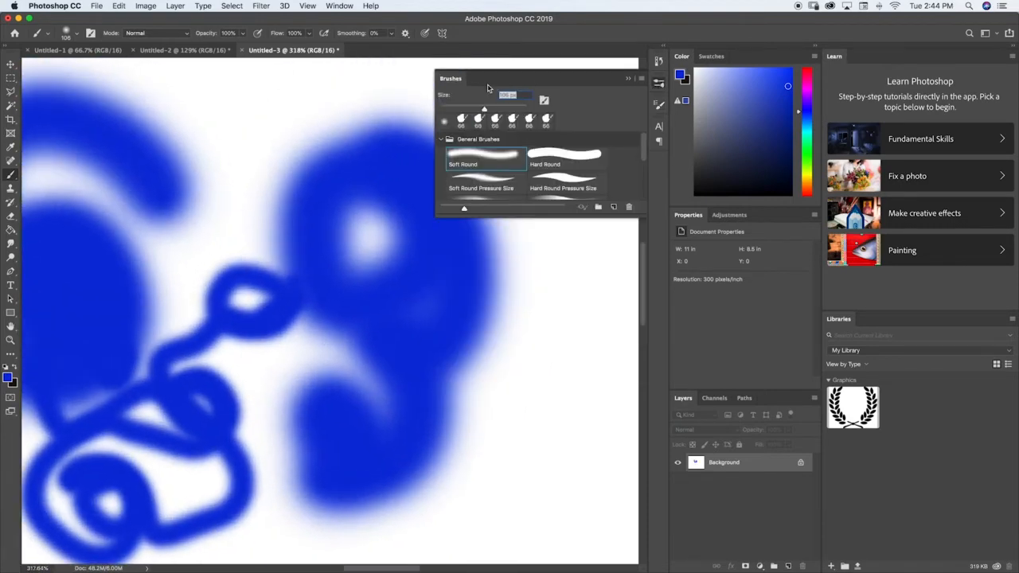
{"action": "scroll", "coordinate": [255, 341], "scroll_direction": "down", "scroll_amount": 5}
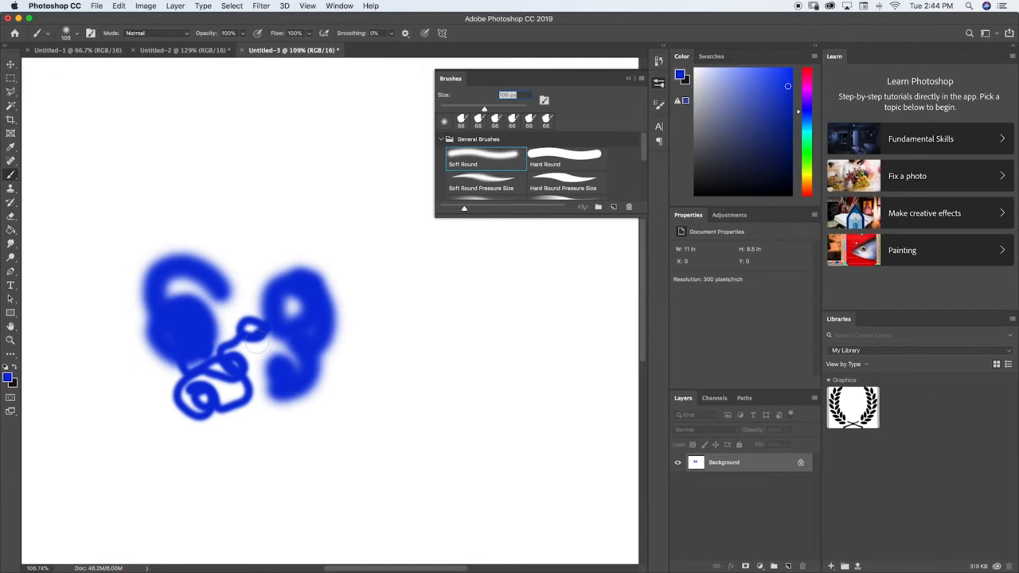
{"action": "left_click", "coordinate": [560, 181]}
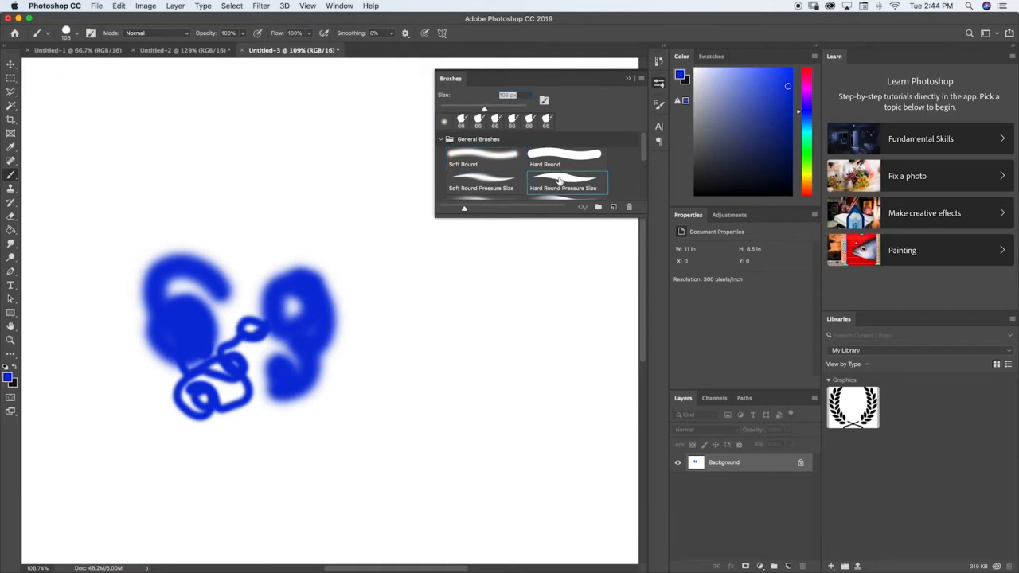
{"action": "mouse_move", "coordinate": [384, 392]}
{"action": "left_mouse_down"}
{"action": "mouse_move", "coordinate": [404, 340]}
{"action": "mouse_move", "coordinate": [345, 302]}
{"action": "mouse_move", "coordinate": [323, 240]}
{"action": "mouse_move", "coordinate": [384, 260]}
{"action": "mouse_move", "coordinate": [346, 194]}
{"action": "mouse_move", "coordinate": [252, 235]}
{"action": "mouse_move", "coordinate": [207, 180]}
{"action": "mouse_move", "coordinate": [238, 209]}
{"action": "mouse_move", "coordinate": [236, 191]}
{"action": "mouse_move", "coordinate": [274, 198]}
{"action": "mouse_move", "coordinate": [261, 134]}
{"action": "mouse_move", "coordinate": [183, 150]}
{"action": "mouse_move", "coordinate": [169, 243]}
{"action": "mouse_move", "coordinate": [117, 279]}
{"action": "mouse_move", "coordinate": [128, 254]}
{"action": "left_mouse_up"}
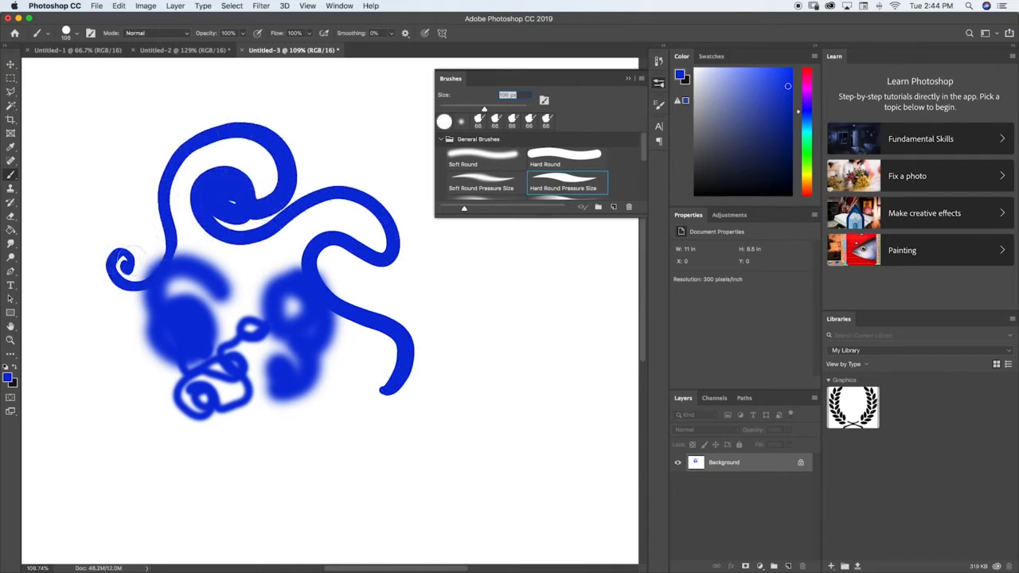
{"action": "left_click", "coordinate": [46, 199]}
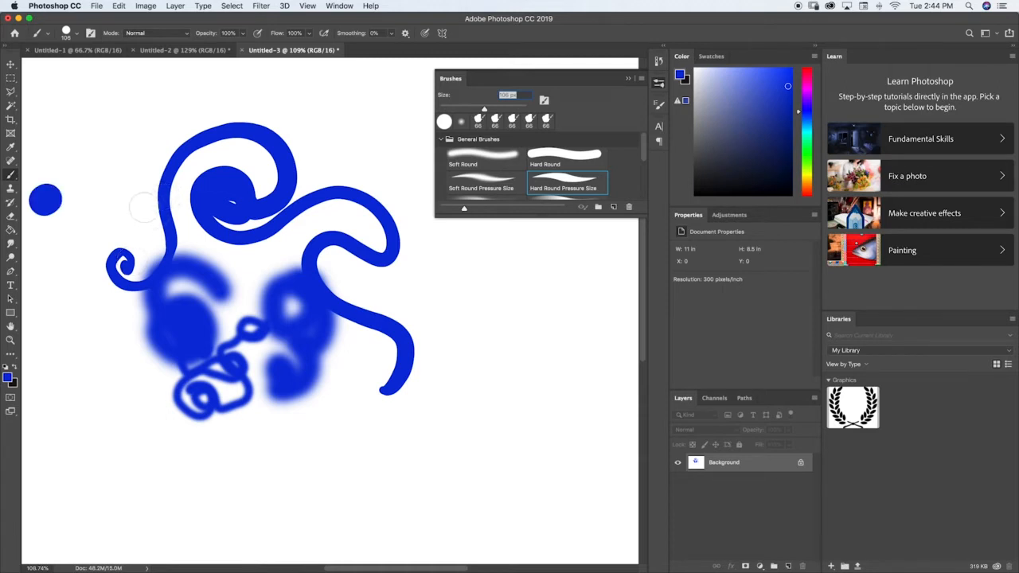
{"action": "mouse_move", "coordinate": [129, 213]}
{"action": "left_mouse_down"}
{"action": "mouse_move", "coordinate": [106, 207]}
{"action": "mouse_move", "coordinate": [115, 191]}
{"action": "mouse_move", "coordinate": [94, 193]}
{"action": "mouse_move", "coordinate": [97, 176]}
{"action": "mouse_move", "coordinate": [120, 174]}
{"action": "mouse_move", "coordinate": [95, 163]}
{"action": "mouse_move", "coordinate": [108, 148]}
{"action": "mouse_move", "coordinate": [134, 147]}
{"action": "mouse_move", "coordinate": [99, 130]}
{"action": "mouse_move", "coordinate": [97, 114]}
{"action": "mouse_move", "coordinate": [145, 104]}
{"action": "left_mouse_up"}
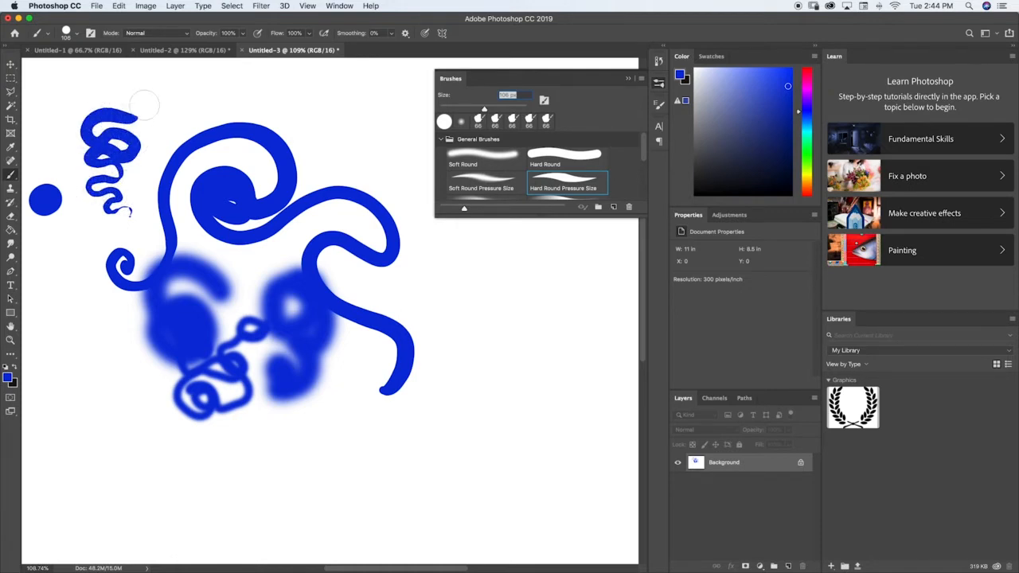
{"action": "left_click", "coordinate": [627, 79]}
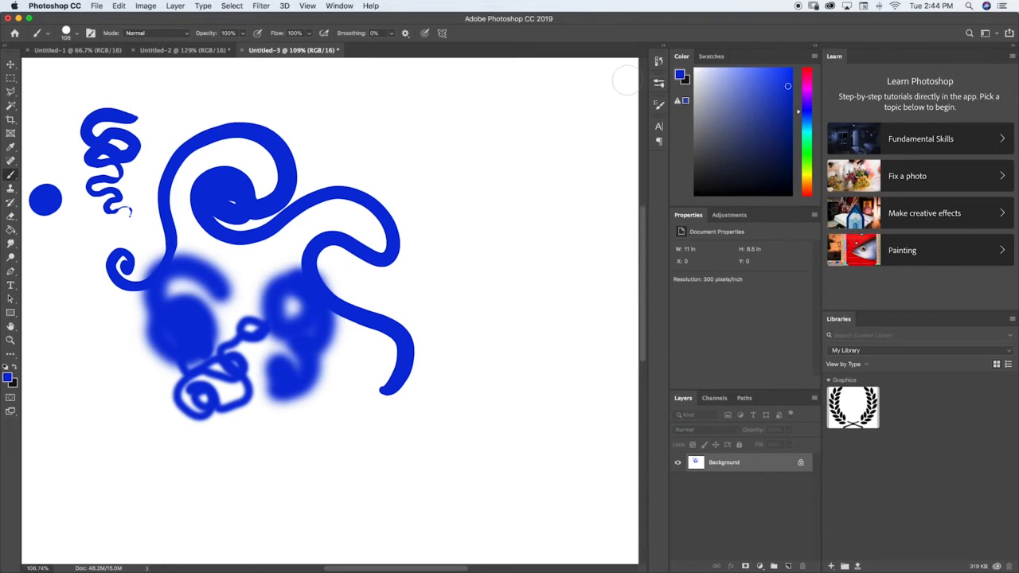
Set the brush opacity to 72% and the colour to crimson, and paint overlapping loops across the blue strokes.
{"action": "left_click", "coordinate": [242, 34]}
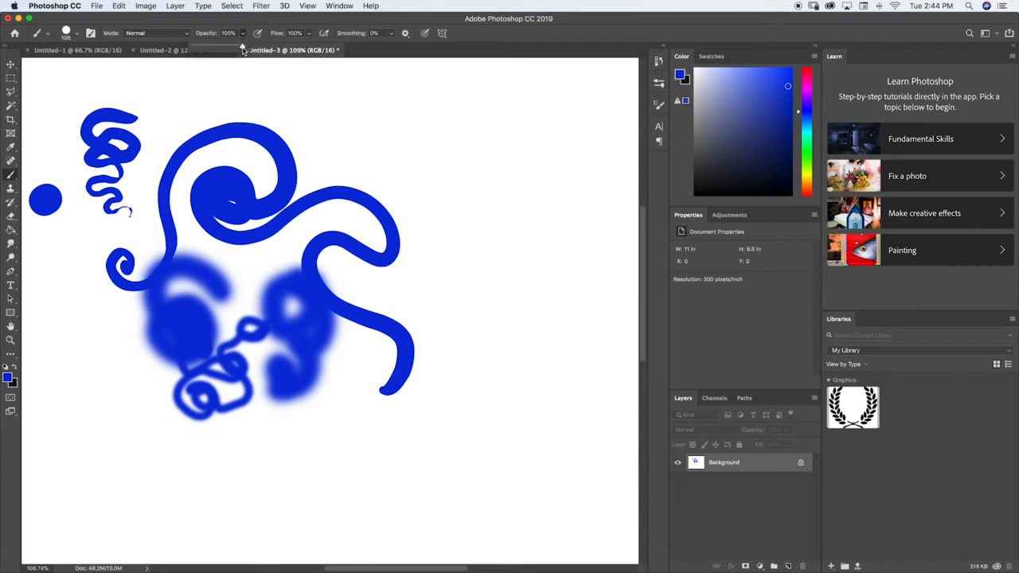
{"action": "left_click_drag", "start_coordinate": [242, 45], "coordinate": [230, 67]}
{"action": "left_click", "coordinate": [807, 72]}
{"action": "left_click", "coordinate": [490, 195]}
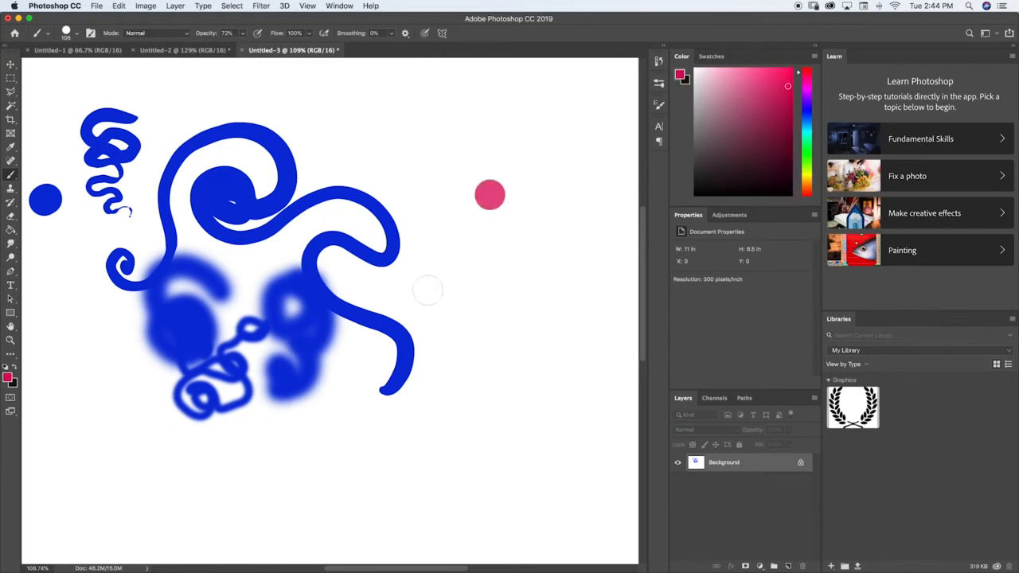
{"action": "mouse_move", "coordinate": [428, 290]}
{"action": "left_mouse_down"}
{"action": "mouse_move", "coordinate": [370, 292]}
{"action": "mouse_move", "coordinate": [384, 317]}
{"action": "mouse_move", "coordinate": [356, 350]}
{"action": "mouse_move", "coordinate": [378, 359]}
{"action": "mouse_move", "coordinate": [331, 406]}
{"action": "mouse_move", "coordinate": [396, 431]}
{"action": "mouse_move", "coordinate": [423, 362]}
{"action": "mouse_move", "coordinate": [399, 345]}
{"action": "mouse_move", "coordinate": [436, 338]}
{"action": "mouse_move", "coordinate": [432, 322]}
{"action": "mouse_move", "coordinate": [342, 322]}
{"action": "mouse_move", "coordinate": [378, 283]}
{"action": "mouse_move", "coordinate": [335, 263]}
{"action": "mouse_move", "coordinate": [378, 243]}
{"action": "mouse_move", "coordinate": [329, 227]}
{"action": "mouse_move", "coordinate": [333, 171]}
{"action": "mouse_move", "coordinate": [271, 187]}
{"action": "mouse_move", "coordinate": [289, 255]}
{"action": "mouse_move", "coordinate": [259, 247]}
{"action": "mouse_move", "coordinate": [219, 318]}
{"action": "mouse_move", "coordinate": [279, 315]}
{"action": "mouse_move", "coordinate": [298, 335]}
{"action": "mouse_move", "coordinate": [303, 370]}
{"action": "mouse_move", "coordinate": [343, 382]}
{"action": "mouse_move", "coordinate": [256, 446]}
{"action": "mouse_move", "coordinate": [339, 463]}
{"action": "mouse_move", "coordinate": [282, 410]}
{"action": "mouse_move", "coordinate": [322, 370]}
{"action": "mouse_move", "coordinate": [283, 378]}
{"action": "mouse_move", "coordinate": [295, 306]}
{"action": "mouse_move", "coordinate": [330, 259]}
{"action": "mouse_move", "coordinate": [267, 307]}
{"action": "mouse_move", "coordinate": [286, 307]}
{"action": "mouse_move", "coordinate": [267, 275]}
{"action": "mouse_move", "coordinate": [310, 238]}
{"action": "mouse_move", "coordinate": [255, 239]}
{"action": "mouse_move", "coordinate": [346, 302]}
{"action": "mouse_move", "coordinate": [418, 294]}
{"action": "mouse_move", "coordinate": [508, 205]}
{"action": "mouse_move", "coordinate": [493, 195]}
{"action": "mouse_move", "coordinate": [457, 215]}
{"action": "mouse_move", "coordinate": [442, 278]}
{"action": "mouse_move", "coordinate": [390, 283]}
{"action": "mouse_move", "coordinate": [410, 295]}
{"action": "mouse_move", "coordinate": [430, 233]}
{"action": "mouse_move", "coordinate": [442, 238]}
{"action": "mouse_move", "coordinate": [418, 287]}
{"action": "mouse_move", "coordinate": [474, 310]}
{"action": "mouse_move", "coordinate": [462, 290]}
{"action": "mouse_move", "coordinate": [418, 301]}
{"action": "mouse_move", "coordinate": [426, 342]}
{"action": "mouse_move", "coordinate": [434, 354]}
{"action": "mouse_move", "coordinate": [474, 327]}
{"action": "mouse_move", "coordinate": [423, 302]}
{"action": "left_mouse_up"}
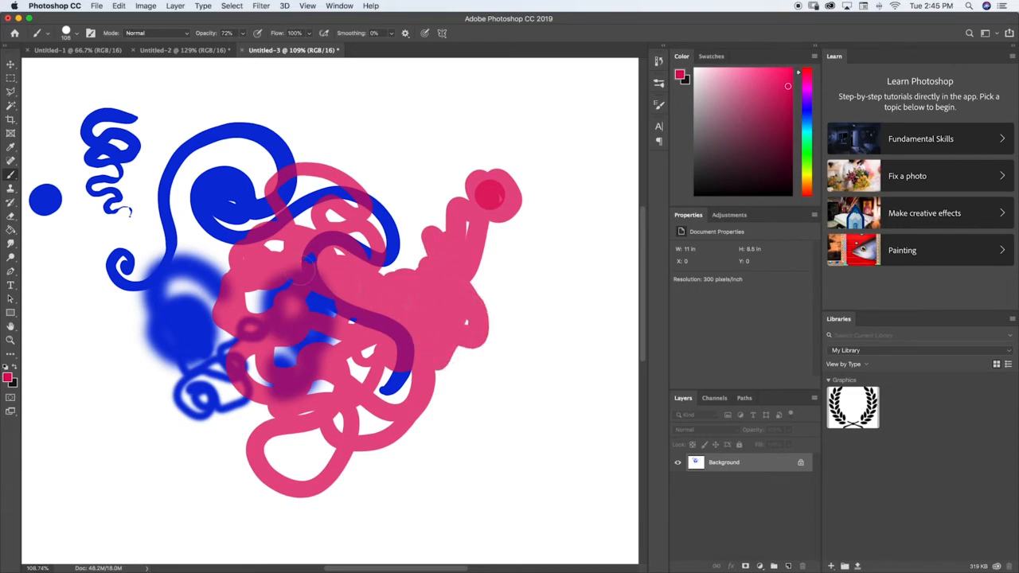
{"action": "mouse_move", "coordinate": [427, 200]}
{"action": "left_mouse_down"}
{"action": "mouse_move", "coordinate": [432, 293]}
{"action": "mouse_move", "coordinate": [468, 316]}
{"action": "mouse_move", "coordinate": [449, 365]}
{"action": "mouse_move", "coordinate": [502, 376]}
{"action": "mouse_move", "coordinate": [453, 314]}
{"action": "mouse_move", "coordinate": [405, 289]}
{"action": "mouse_move", "coordinate": [502, 306]}
{"action": "mouse_move", "coordinate": [459, 258]}
{"action": "mouse_move", "coordinate": [461, 294]}
{"action": "mouse_move", "coordinate": [411, 331]}
{"action": "mouse_move", "coordinate": [426, 428]}
{"action": "mouse_move", "coordinate": [407, 423]}
{"action": "mouse_move", "coordinate": [379, 359]}
{"action": "mouse_move", "coordinate": [401, 382]}
{"action": "mouse_move", "coordinate": [388, 344]}
{"action": "left_mouse_up"}
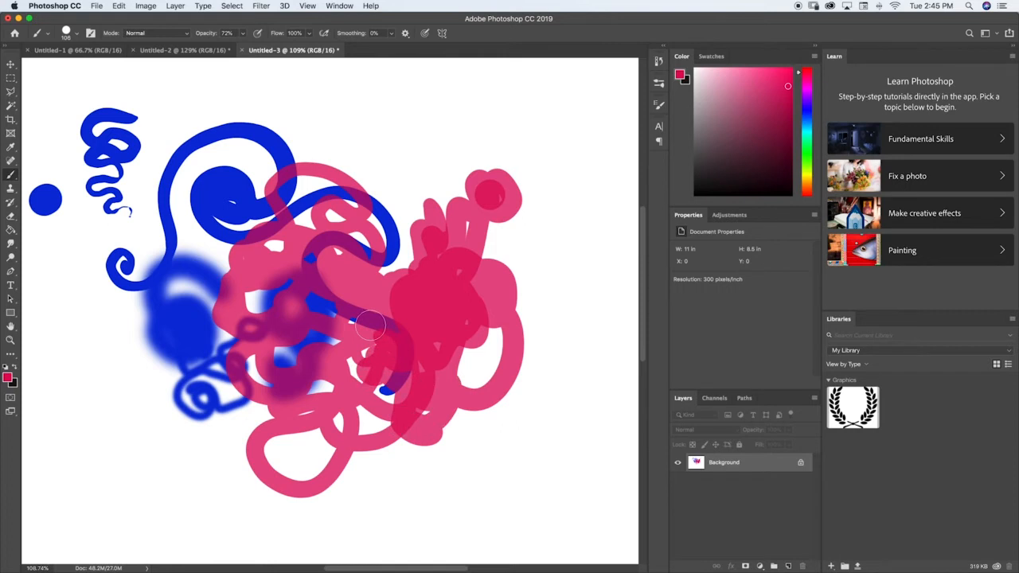
Paint a faint crimson patch at 13% opacity near the upper-left squiggle, and cover part of it with a stroke at 95% opacity.
{"action": "left_click_drag", "start_coordinate": [242, 33], "coordinate": [213, 51]}
{"action": "mouse_move", "coordinate": [163, 139]}
{"action": "left_mouse_down"}
{"action": "mouse_move", "coordinate": [147, 203]}
{"action": "mouse_move", "coordinate": [195, 171]}
{"action": "mouse_move", "coordinate": [155, 251]}
{"action": "mouse_move", "coordinate": [139, 231]}
{"action": "mouse_move", "coordinate": [104, 262]}
{"action": "mouse_move", "coordinate": [96, 231]}
{"action": "mouse_move", "coordinate": [76, 243]}
{"action": "mouse_move", "coordinate": [175, 179]}
{"action": "mouse_move", "coordinate": [123, 147]}
{"action": "left_mouse_up"}
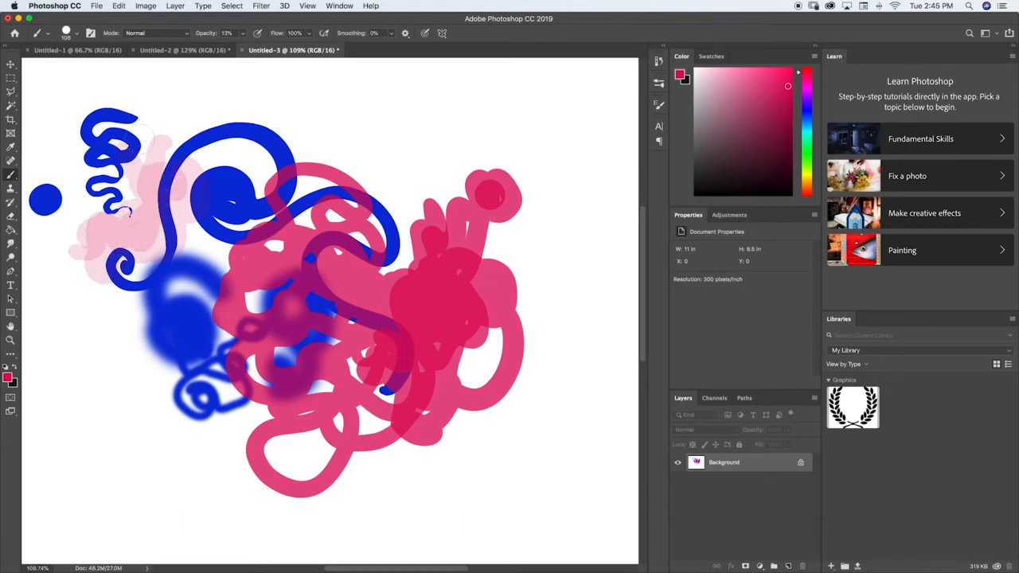
{"action": "left_click", "coordinate": [243, 33]}
{"action": "left_click_drag", "start_coordinate": [238, 49], "coordinate": [282, 49]}
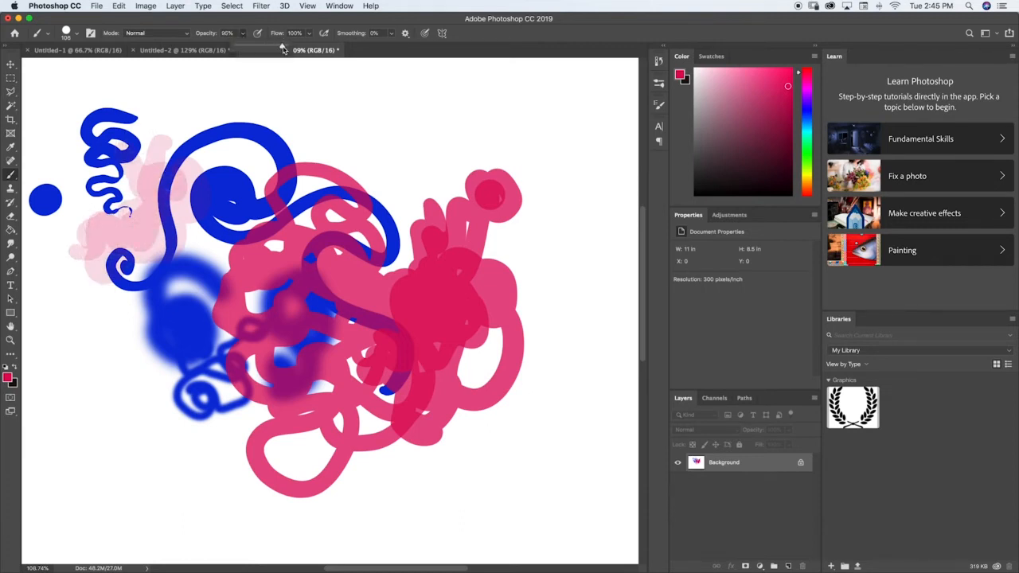
{"action": "mouse_move", "coordinate": [183, 132]}
{"action": "left_mouse_down"}
{"action": "mouse_move", "coordinate": [175, 128]}
{"action": "mouse_move", "coordinate": [195, 155]}
{"action": "mouse_move", "coordinate": [164, 203]}
{"action": "mouse_move", "coordinate": [156, 239]}
{"action": "mouse_move", "coordinate": [171, 263]}
{"action": "mouse_move", "coordinate": [161, 231]}
{"action": "left_mouse_up"}
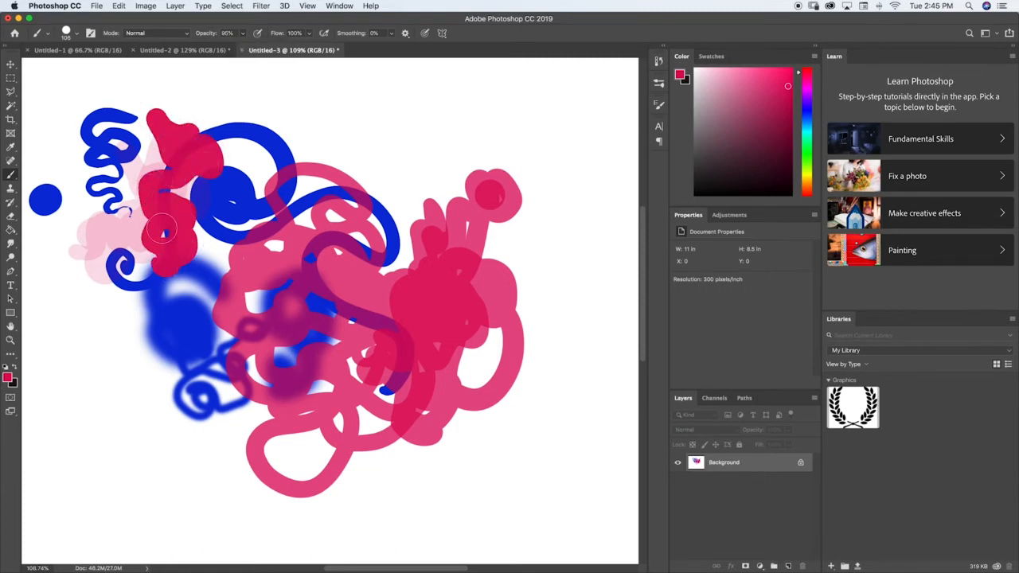
Set the brush opacity to 100%, keep the flow at 100%, and paint a solid crimson stroke above the pink loops.
{"action": "left_click", "coordinate": [243, 33]}
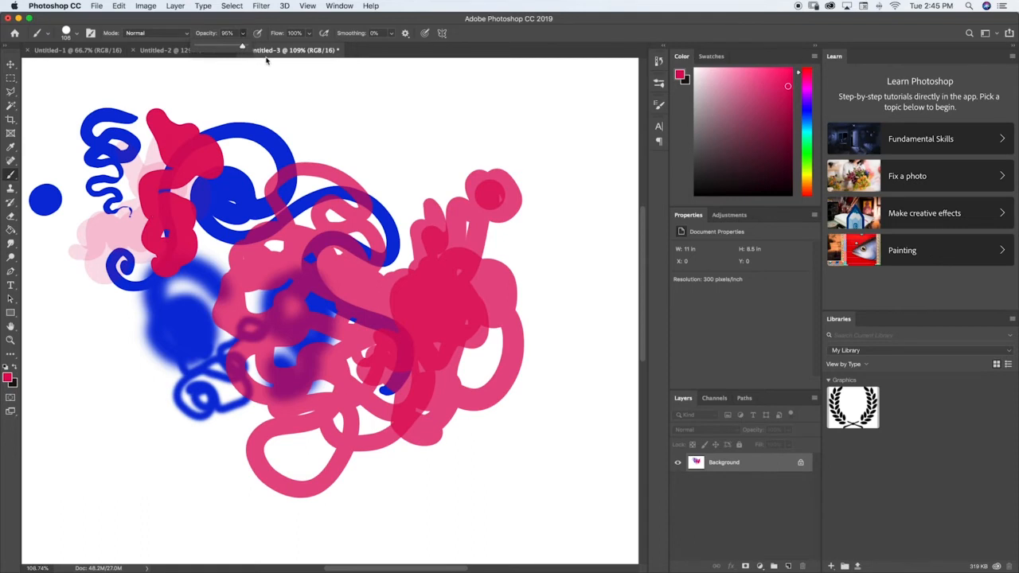
{"action": "left_click_drag", "start_coordinate": [243, 46], "coordinate": [250, 46]}
{"action": "left_click_drag", "start_coordinate": [263, 52], "coordinate": [310, 30]}
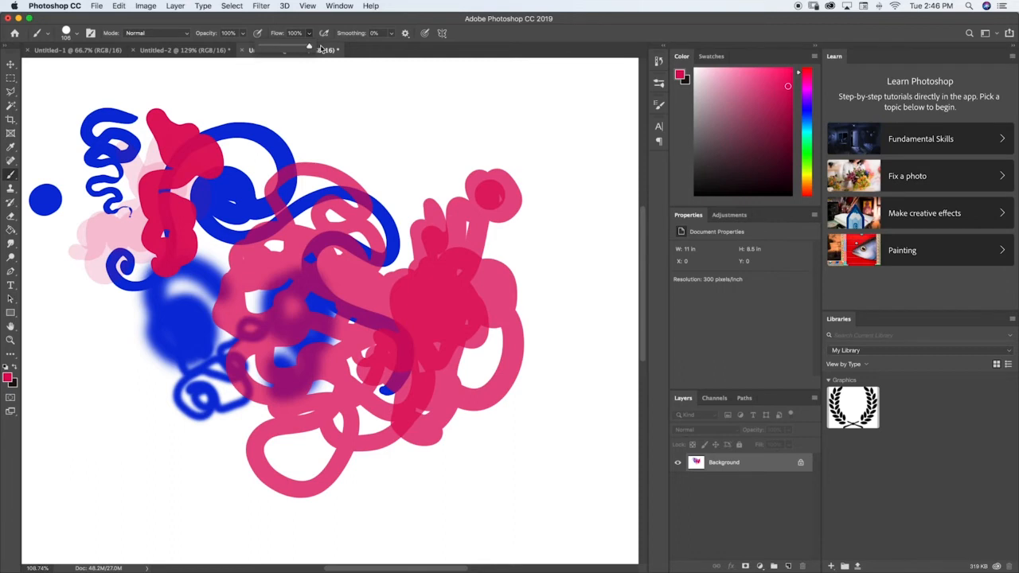
{"action": "left_click_drag", "start_coordinate": [322, 50], "coordinate": [319, 51]}
{"action": "mouse_move", "coordinate": [326, 119]}
{"action": "left_mouse_down"}
{"action": "mouse_move", "coordinate": [367, 134]}
{"action": "mouse_move", "coordinate": [372, 162]}
{"action": "mouse_move", "coordinate": [385, 145]}
{"action": "mouse_move", "coordinate": [430, 148]}
{"action": "left_mouse_up"}
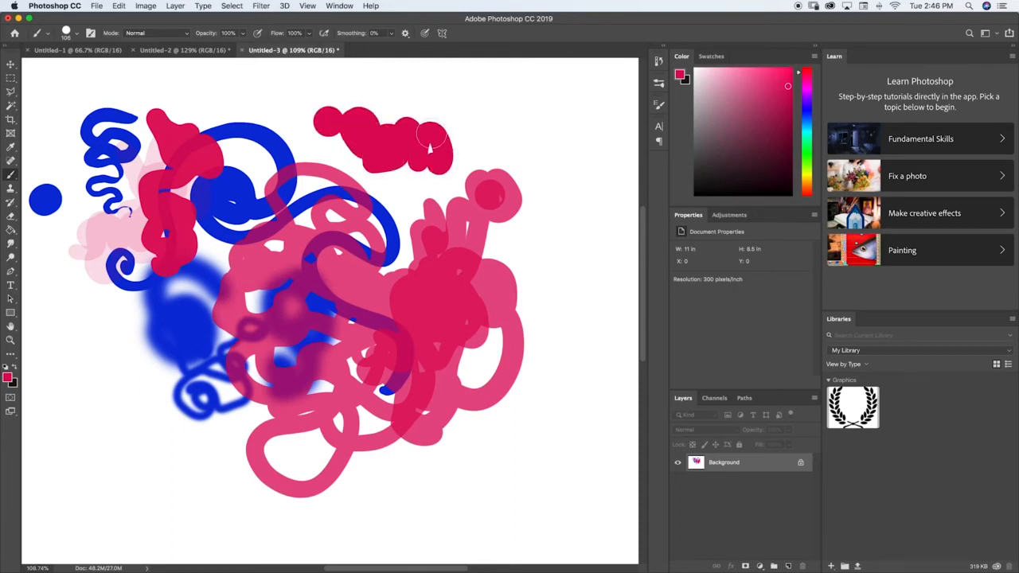
Set the brush flow to 17% and paint a wavy, tapering crimson stroke at the lower right of the artwork.
{"action": "left_click", "coordinate": [309, 34]}
{"action": "left_click_drag", "start_coordinate": [310, 46], "coordinate": [268, 48]}
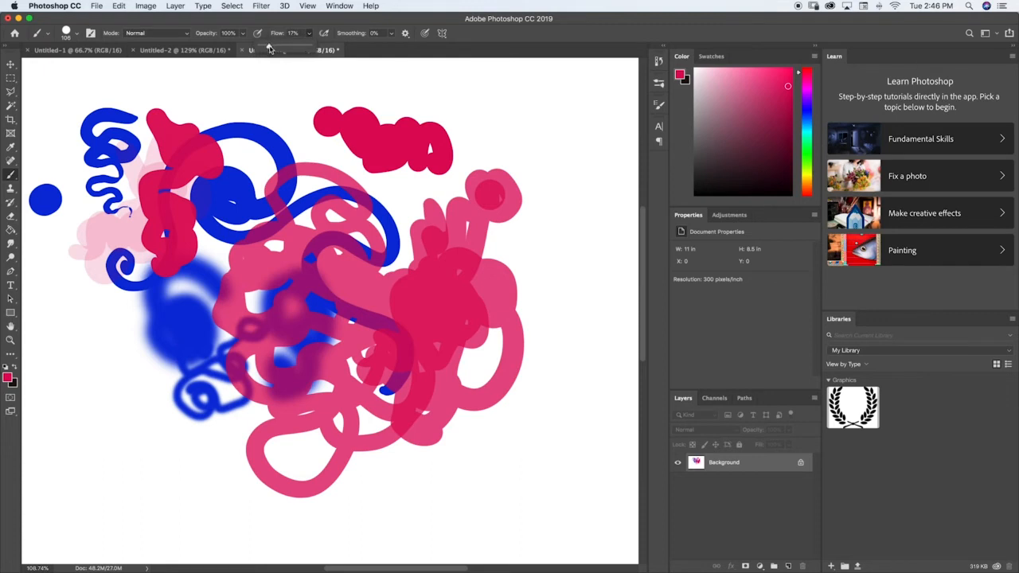
{"action": "mouse_move", "coordinate": [403, 490]}
{"action": "left_mouse_down"}
{"action": "mouse_move", "coordinate": [472, 479]}
{"action": "mouse_move", "coordinate": [516, 467]}
{"action": "mouse_move", "coordinate": [523, 430]}
{"action": "mouse_move", "coordinate": [512, 417]}
{"action": "mouse_move", "coordinate": [540, 407]}
{"action": "mouse_move", "coordinate": [523, 386]}
{"action": "mouse_move", "coordinate": [543, 370]}
{"action": "left_mouse_up"}
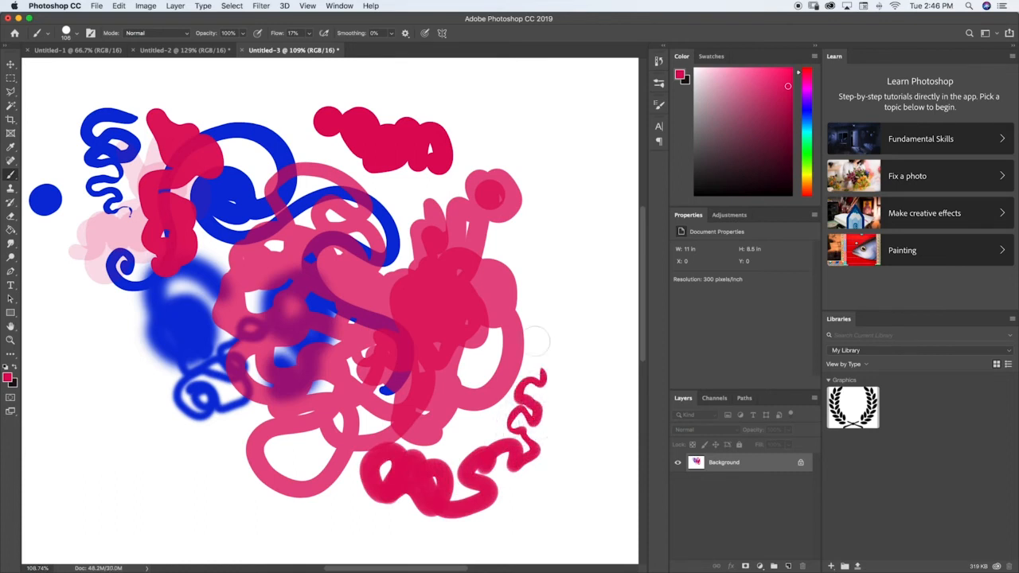
Set the brush flow to 4% and paint crimson scribbles in the lower-left corner, building up the colour with repeated passes.
{"action": "left_click", "coordinate": [311, 33]}
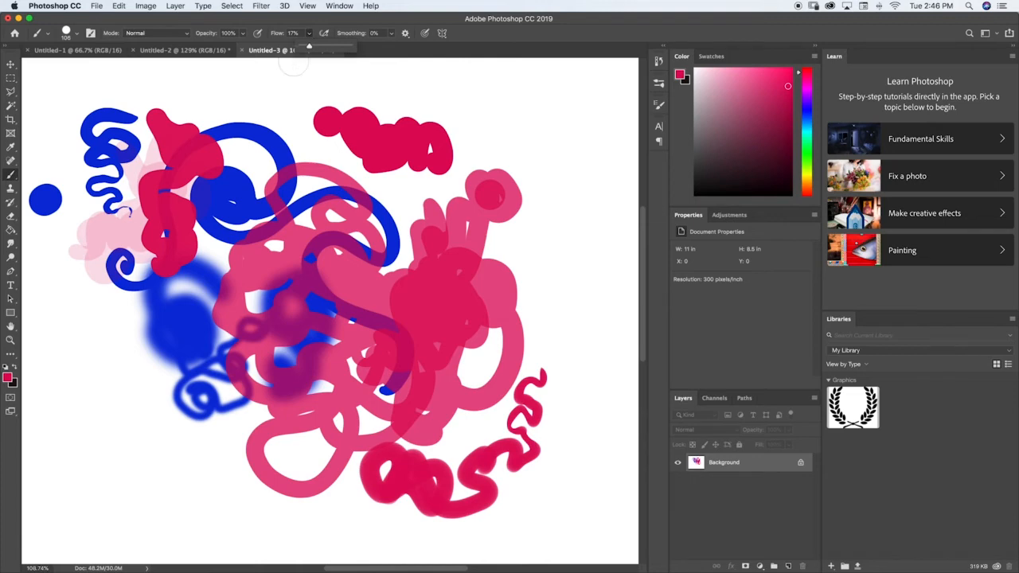
{"action": "left_click_drag", "start_coordinate": [308, 49], "coordinate": [303, 73]}
{"action": "mouse_move", "coordinate": [139, 436]}
{"action": "left_mouse_down"}
{"action": "mouse_move", "coordinate": [142, 476]}
{"action": "mouse_move", "coordinate": [111, 484]}
{"action": "mouse_move", "coordinate": [93, 462]}
{"action": "mouse_move", "coordinate": [91, 506]}
{"action": "mouse_move", "coordinate": [63, 498]}
{"action": "mouse_move", "coordinate": [93, 524]}
{"action": "mouse_move", "coordinate": [102, 501]}
{"action": "mouse_move", "coordinate": [94, 509]}
{"action": "mouse_move", "coordinate": [89, 500]}
{"action": "mouse_move", "coordinate": [137, 505]}
{"action": "mouse_move", "coordinate": [161, 493]}
{"action": "mouse_move", "coordinate": [197, 504]}
{"action": "mouse_move", "coordinate": [222, 483]}
{"action": "mouse_move", "coordinate": [191, 462]}
{"action": "mouse_move", "coordinate": [205, 482]}
{"action": "mouse_move", "coordinate": [195, 496]}
{"action": "mouse_move", "coordinate": [213, 501]}
{"action": "mouse_move", "coordinate": [208, 488]}
{"action": "mouse_move", "coordinate": [203, 502]}
{"action": "mouse_move", "coordinate": [199, 492]}
{"action": "mouse_move", "coordinate": [195, 516]}
{"action": "mouse_move", "coordinate": [211, 524]}
{"action": "mouse_move", "coordinate": [205, 500]}
{"action": "mouse_move", "coordinate": [179, 486]}
{"action": "mouse_move", "coordinate": [177, 504]}
{"action": "mouse_move", "coordinate": [187, 517]}
{"action": "mouse_move", "coordinate": [179, 500]}
{"action": "left_mouse_up"}
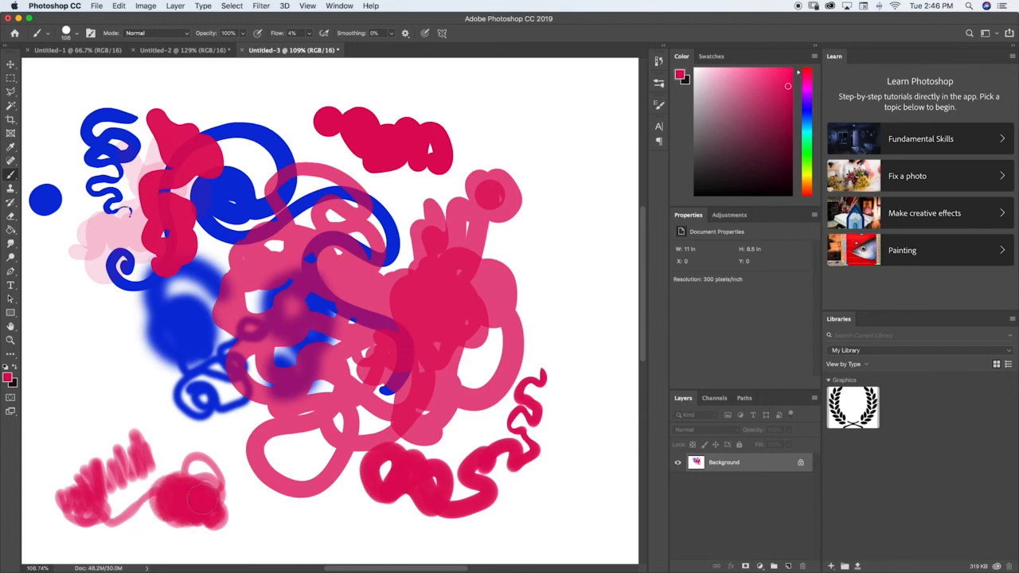
{"action": "mouse_move", "coordinate": [203, 498]}
{"action": "left_mouse_down"}
{"action": "mouse_move", "coordinate": [193, 527]}
{"action": "mouse_move", "coordinate": [161, 527]}
{"action": "mouse_move", "coordinate": [152, 510]}
{"action": "left_mouse_up"}
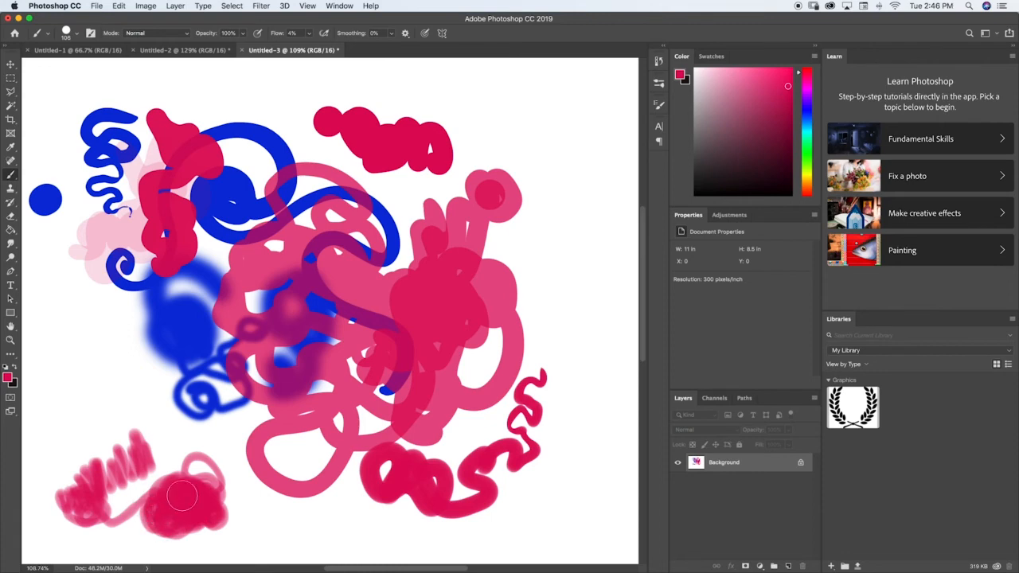
Choose the Soft Round brush and paint a blurred crimson spot just above the lower-left scribbles.
{"action": "left_click", "coordinate": [658, 85]}
{"action": "left_click", "coordinate": [470, 160]}
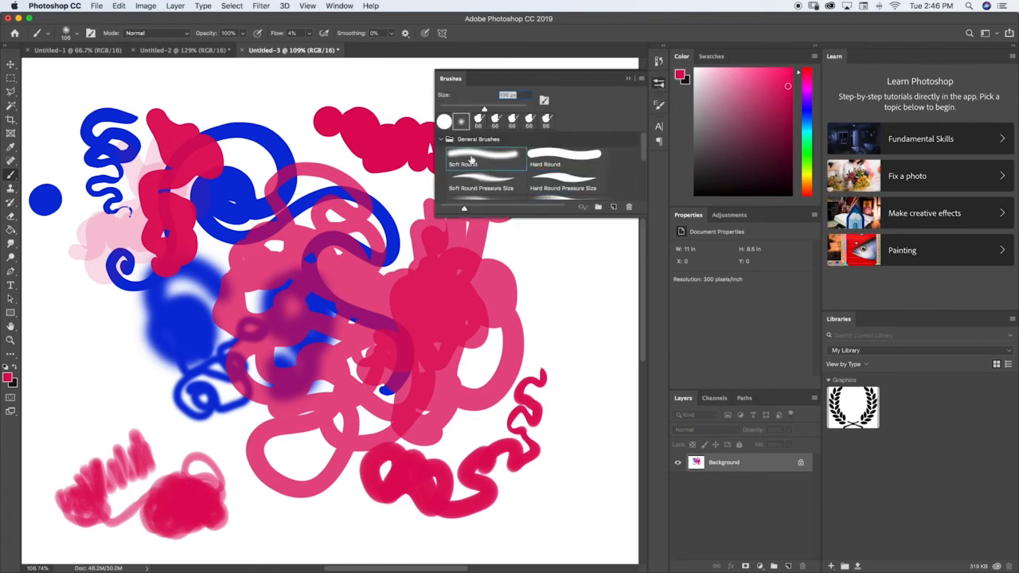
{"action": "mouse_move", "coordinate": [95, 398]}
{"action": "left_mouse_down"}
{"action": "mouse_move", "coordinate": [120, 376]}
{"action": "mouse_move", "coordinate": [126, 420]}
{"action": "mouse_move", "coordinate": [104, 391]}
{"action": "mouse_move", "coordinate": [136, 429]}
{"action": "mouse_move", "coordinate": [96, 414]}
{"action": "mouse_move", "coordinate": [119, 407]}
{"action": "left_mouse_up"}
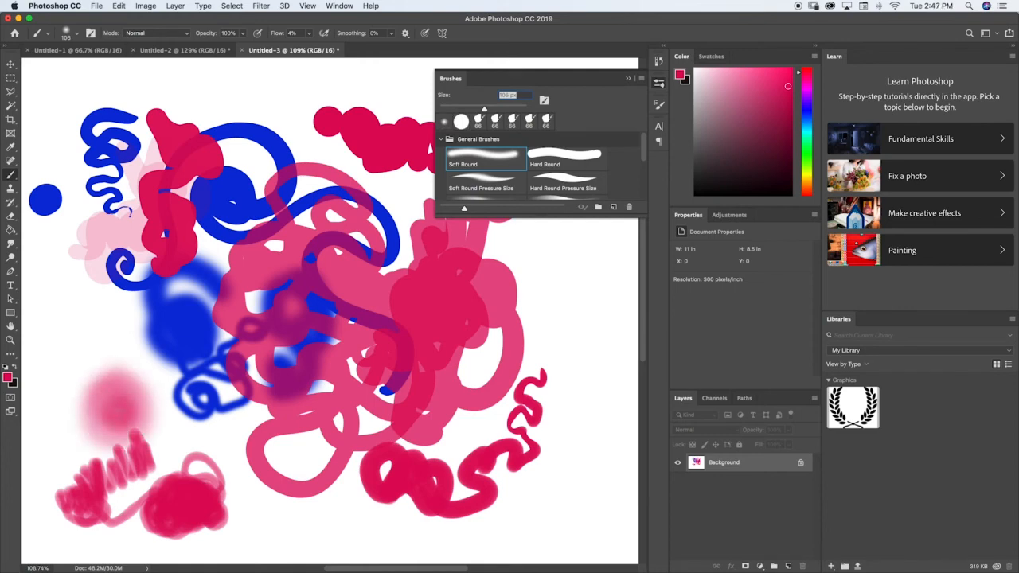
Set the brush size to 409 px and the colour to green, and build up a large soft patch over the artwork's lower-right area.
{"action": "right_click", "coordinate": [122, 410]}
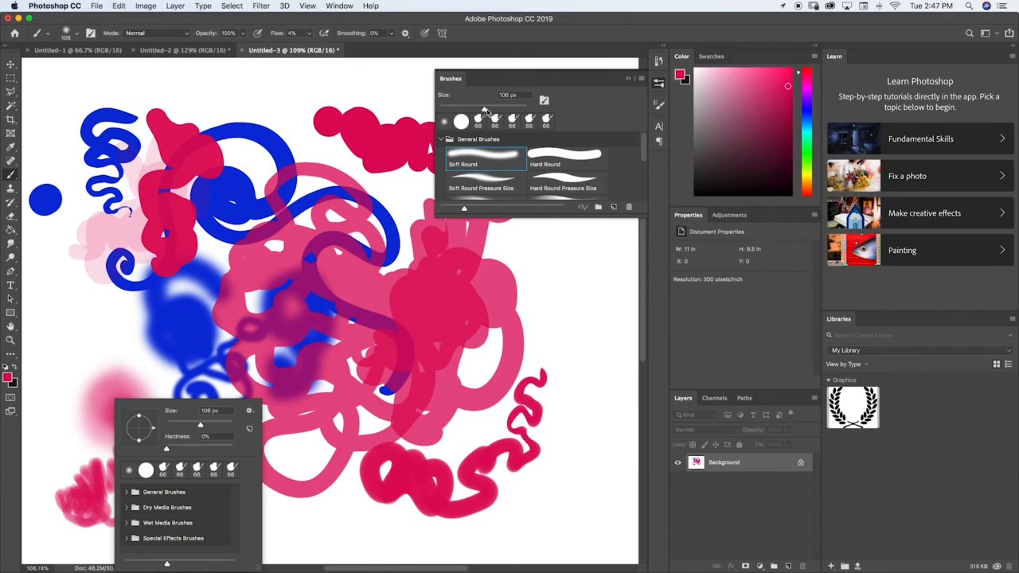
{"action": "left_click_drag", "start_coordinate": [484, 109], "coordinate": [523, 109]}
{"action": "left_click_drag", "start_coordinate": [807, 109], "coordinate": [807, 149]}
{"action": "mouse_move", "coordinate": [578, 289]}
{"action": "left_mouse_down"}
{"action": "mouse_move", "coordinate": [542, 310]}
{"action": "mouse_move", "coordinate": [579, 292]}
{"action": "mouse_move", "coordinate": [554, 283]}
{"action": "mouse_move", "coordinate": [538, 298]}
{"action": "mouse_move", "coordinate": [546, 308]}
{"action": "mouse_move", "coordinate": [538, 332]}
{"action": "mouse_move", "coordinate": [577, 343]}
{"action": "mouse_move", "coordinate": [576, 307]}
{"action": "mouse_move", "coordinate": [556, 364]}
{"action": "mouse_move", "coordinate": [563, 493]}
{"action": "mouse_move", "coordinate": [373, 520]}
{"action": "mouse_move", "coordinate": [539, 512]}
{"action": "mouse_move", "coordinate": [576, 375]}
{"action": "mouse_move", "coordinate": [537, 489]}
{"action": "mouse_move", "coordinate": [388, 531]}
{"action": "mouse_move", "coordinate": [285, 507]}
{"action": "mouse_move", "coordinate": [444, 520]}
{"action": "mouse_move", "coordinate": [569, 414]}
{"action": "mouse_move", "coordinate": [567, 312]}
{"action": "mouse_move", "coordinate": [555, 361]}
{"action": "mouse_move", "coordinate": [445, 423]}
{"action": "mouse_move", "coordinate": [334, 421]}
{"action": "mouse_move", "coordinate": [530, 451]}
{"action": "mouse_move", "coordinate": [576, 324]}
{"action": "mouse_move", "coordinate": [572, 308]}
{"action": "mouse_move", "coordinate": [586, 348]}
{"action": "mouse_move", "coordinate": [583, 314]}
{"action": "mouse_move", "coordinate": [566, 362]}
{"action": "mouse_move", "coordinate": [531, 368]}
{"action": "mouse_move", "coordinate": [522, 428]}
{"action": "mouse_move", "coordinate": [522, 369]}
{"action": "mouse_move", "coordinate": [487, 363]}
{"action": "left_mouse_up"}
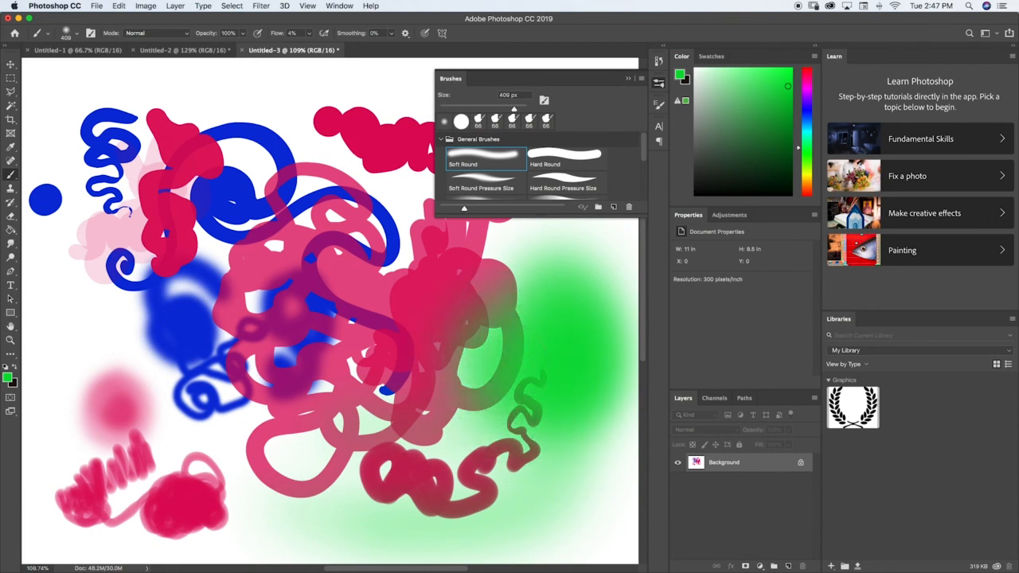
{"action": "mouse_move", "coordinate": [494, 315]}
{"action": "left_mouse_down"}
{"action": "mouse_move", "coordinate": [473, 300]}
{"action": "mouse_move", "coordinate": [451, 306]}
{"action": "left_mouse_up"}
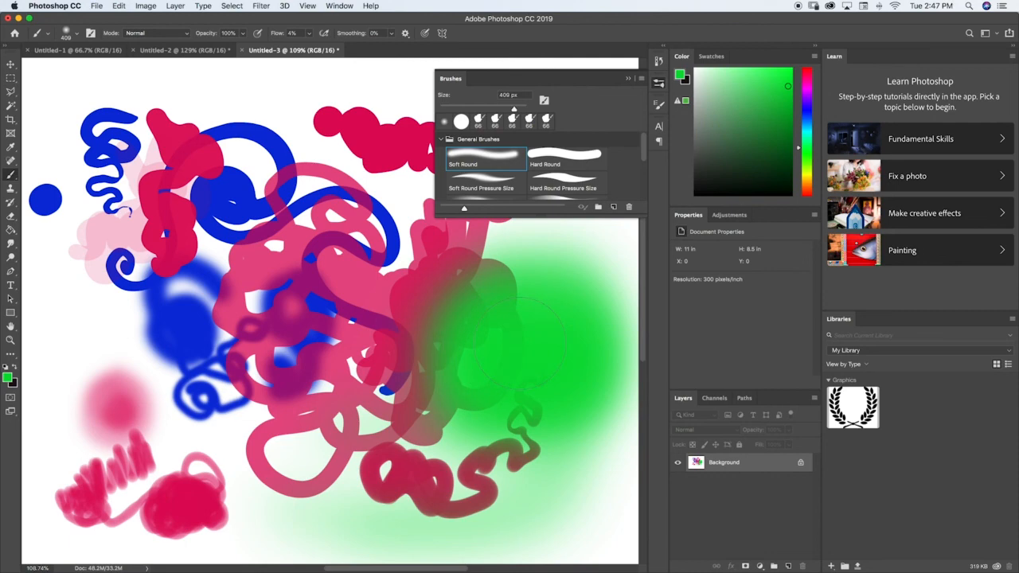
{"action": "left_click", "coordinate": [627, 78]}
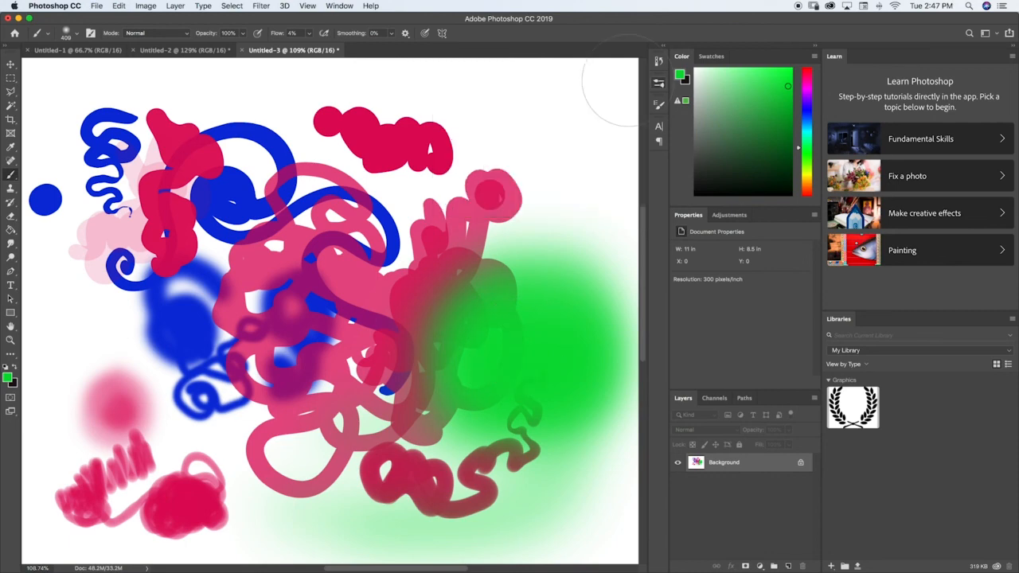